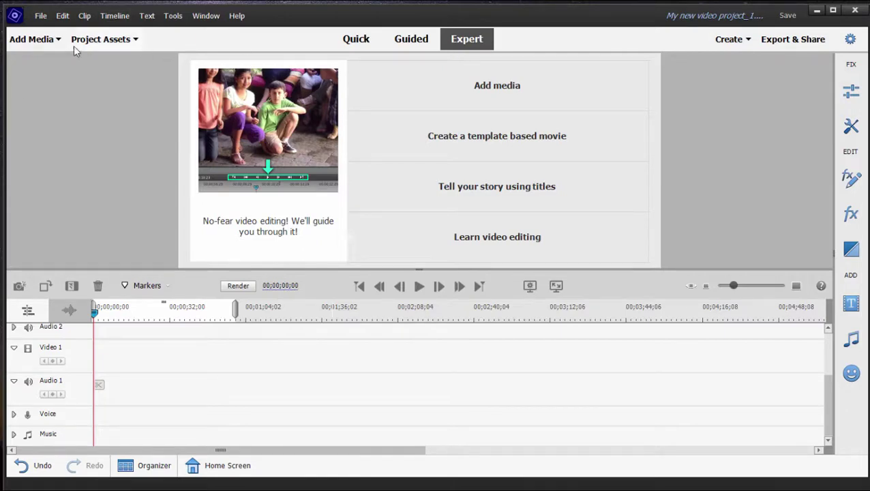
Drag Carolina-008.MTS from Project Assets onto the start of the Video 1 track
{"action": "left_click", "coordinate": [94, 45]}
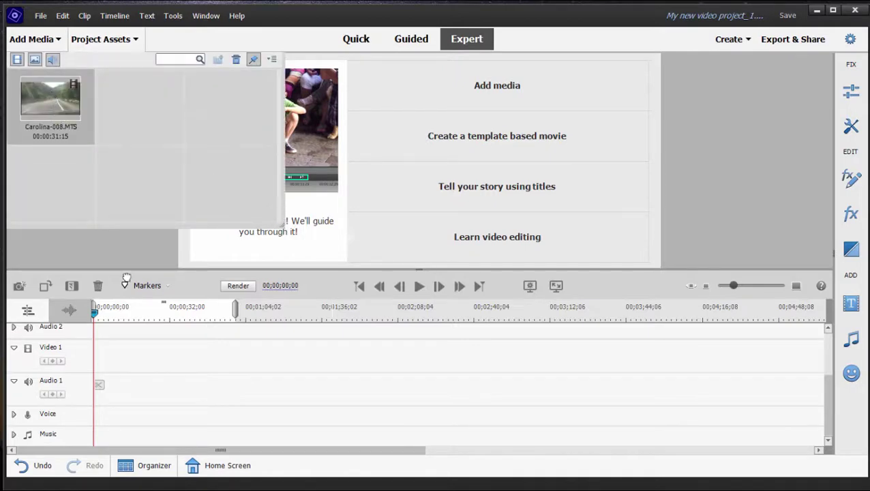
{"action": "left_click_drag", "start_coordinate": [126, 278], "coordinate": [650, 406]}
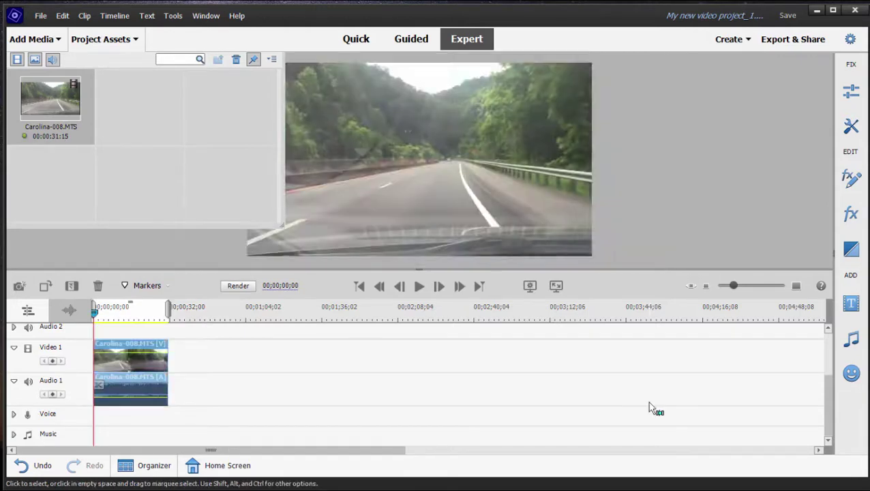
{"action": "left_click", "coordinate": [109, 40]}
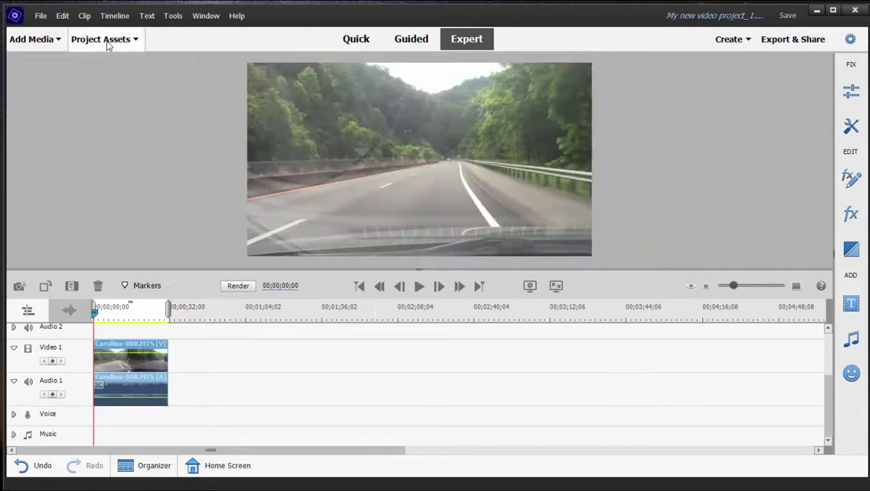
{"action": "left_click", "coordinate": [62, 16]}
{"action": "mouse_move", "coordinate": [163, 283]}
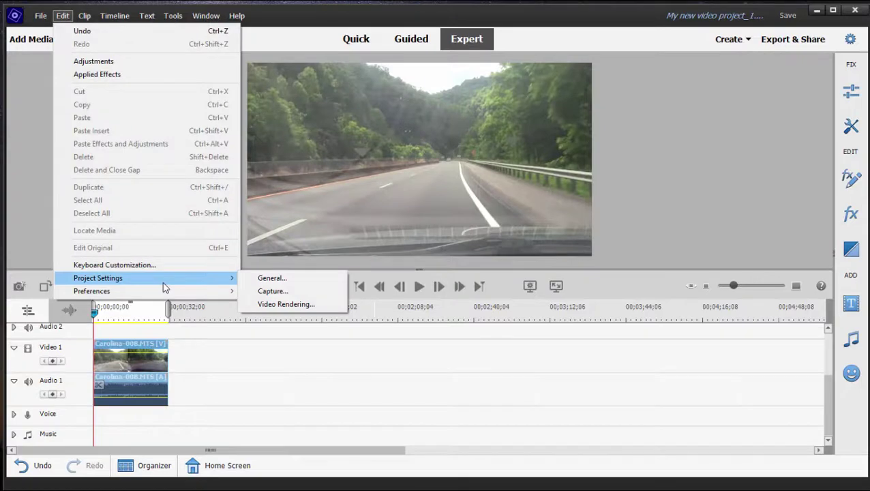
{"action": "left_click", "coordinate": [262, 278]}
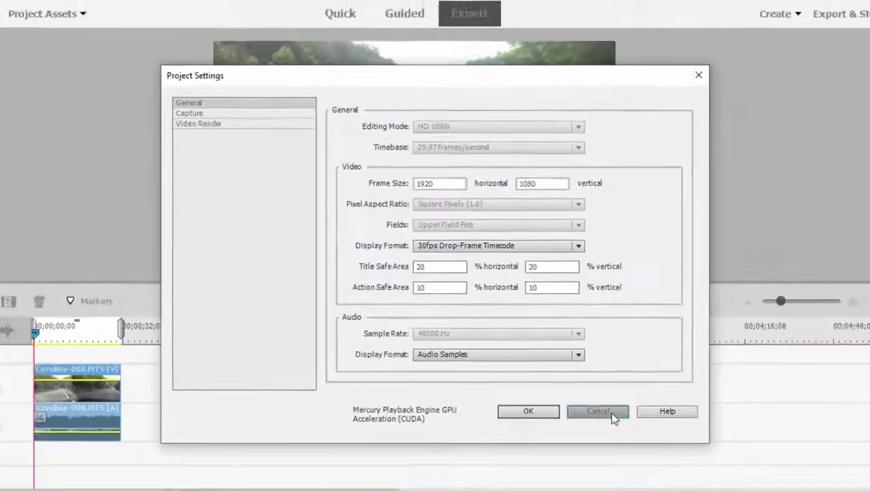
{"action": "left_click", "coordinate": [612, 413]}
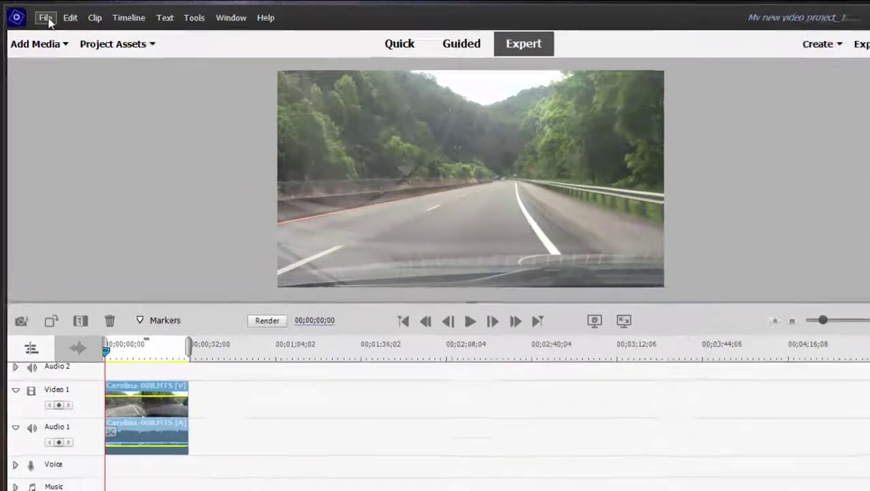
Start a new project from File > New > Project, declining to save current changes
{"action": "left_click", "coordinate": [42, 16]}
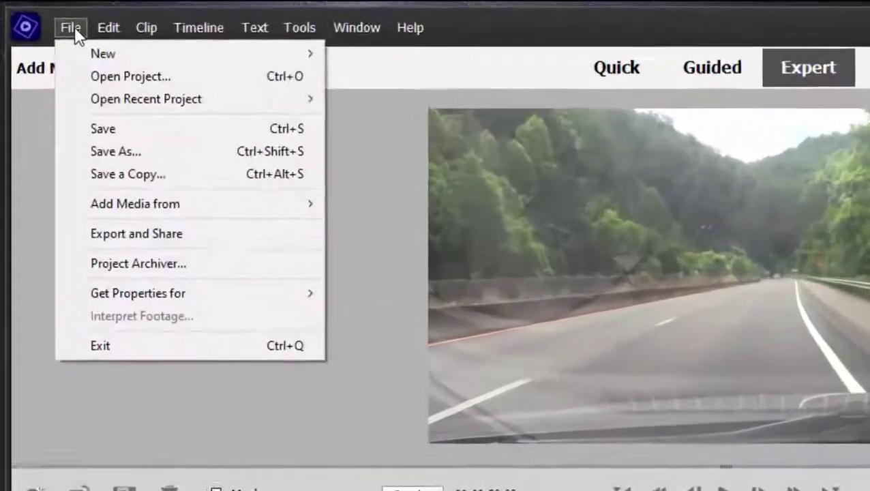
{"action": "mouse_move", "coordinate": [92, 57]}
{"action": "left_click", "coordinate": [466, 51]}
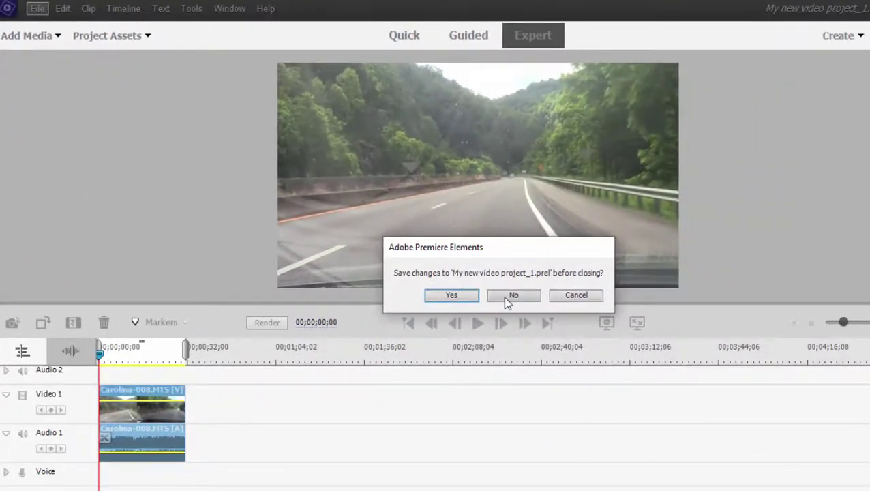
{"action": "left_click", "coordinate": [506, 300]}
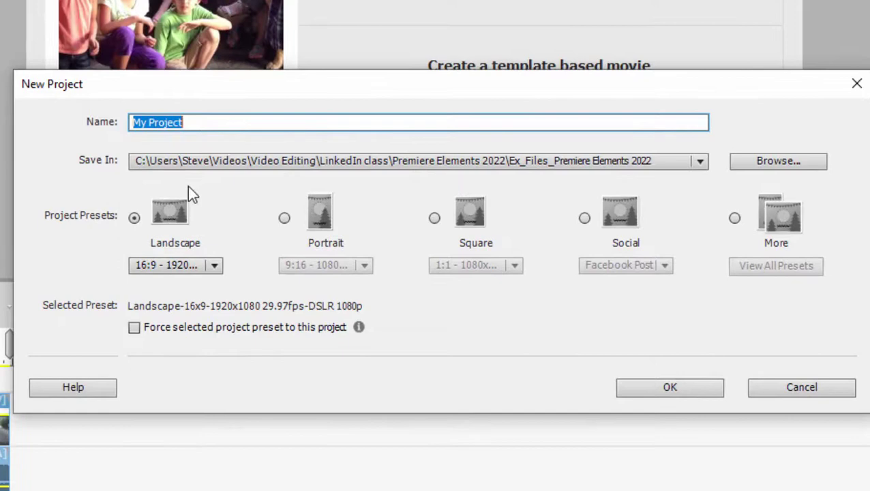
Browse Landscape and Social Instagram presets, then pick Square 1080x1080 and force the selected preset
{"action": "left_click", "coordinate": [214, 266]}
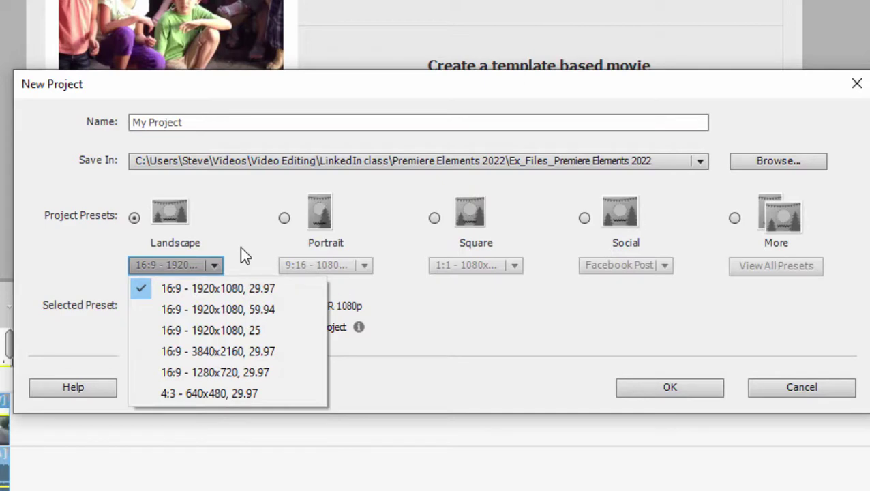
{"action": "left_click", "coordinate": [243, 199]}
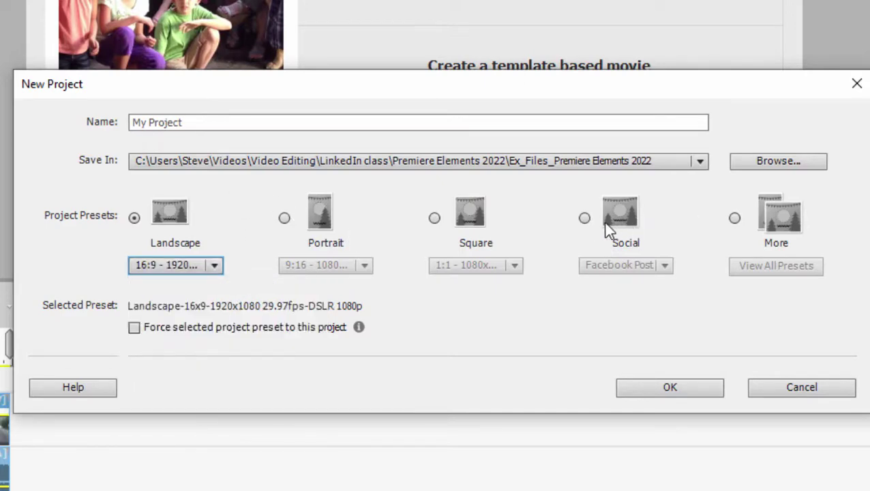
{"action": "left_click", "coordinate": [583, 220]}
{"action": "left_click", "coordinate": [661, 266]}
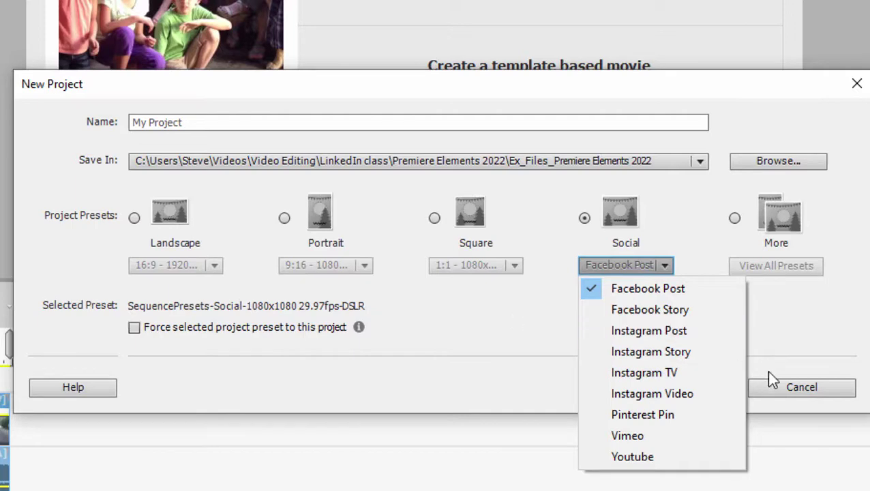
{"action": "left_click", "coordinate": [728, 394]}
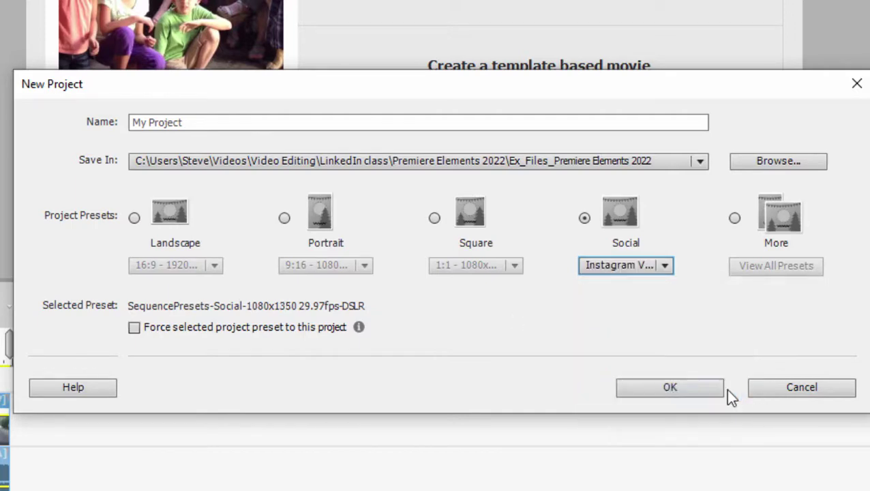
{"action": "left_click", "coordinate": [434, 220]}
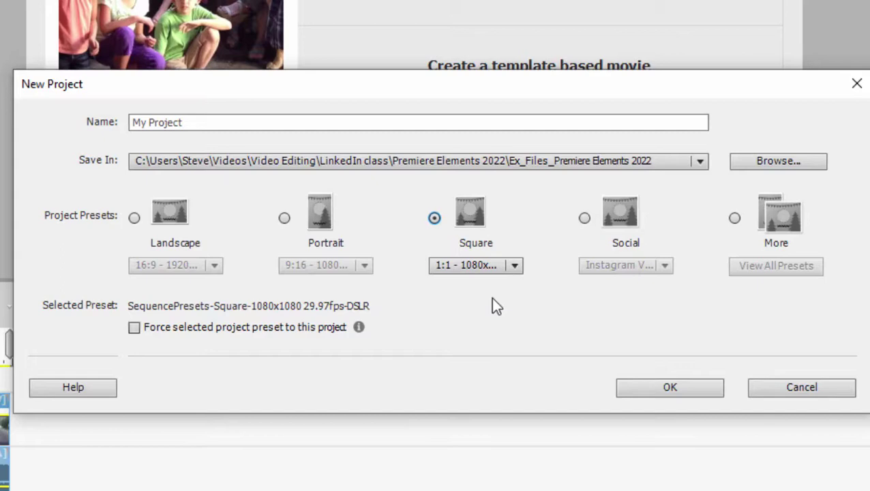
{"action": "left_click", "coordinate": [133, 330]}
Create the square project, overwriting My Project, and drag Carolina-008.MTS to the timeline start
{"action": "left_click", "coordinate": [702, 386]}
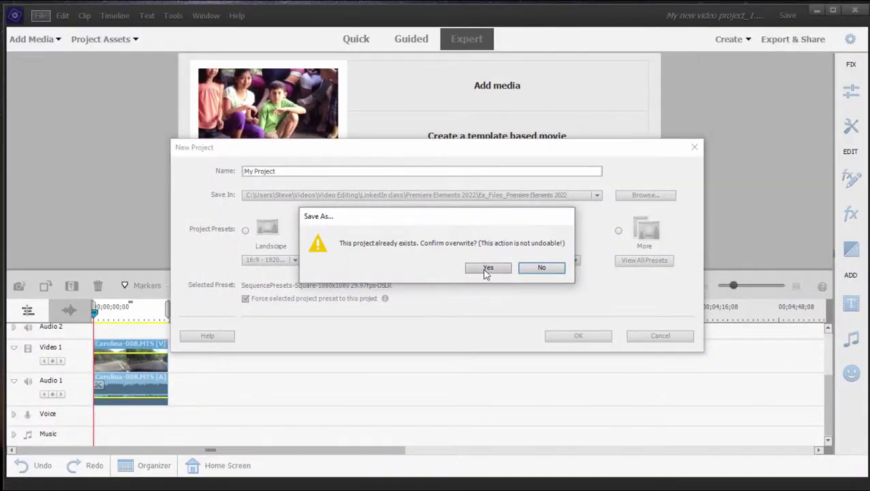
{"action": "left_click", "coordinate": [488, 268]}
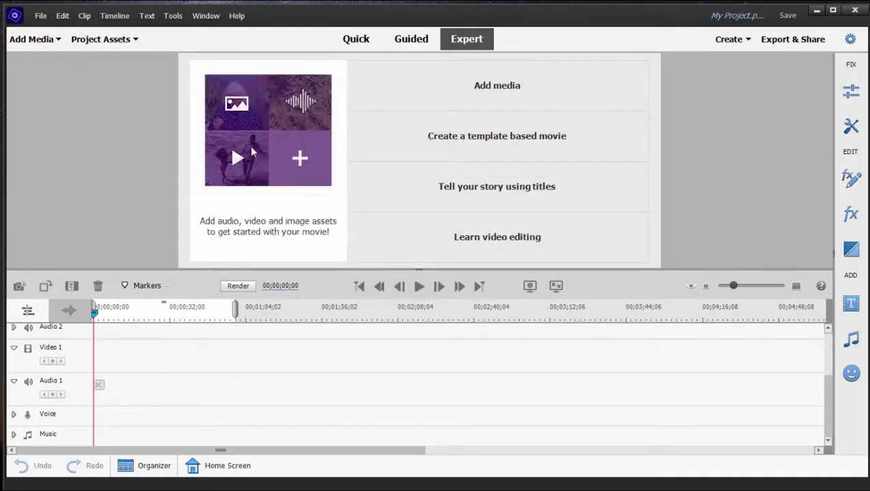
{"action": "left_click", "coordinate": [134, 40]}
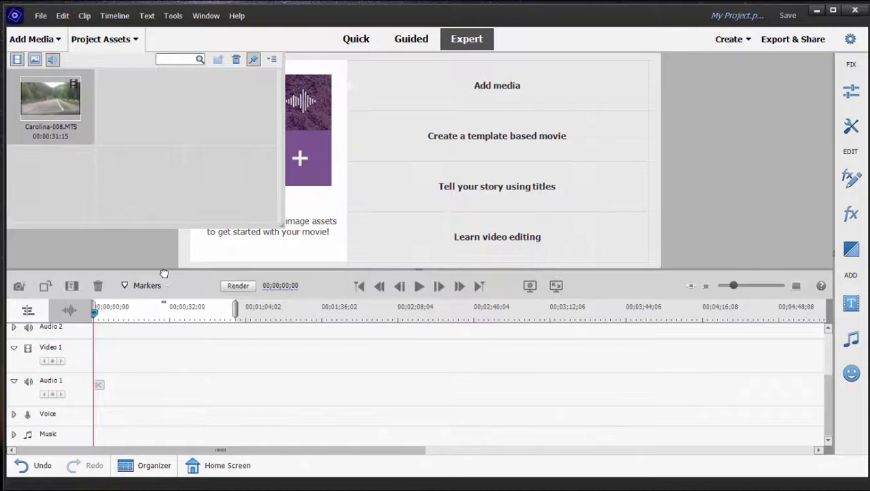
{"action": "left_click_drag", "start_coordinate": [164, 274], "coordinate": [102, 399]}
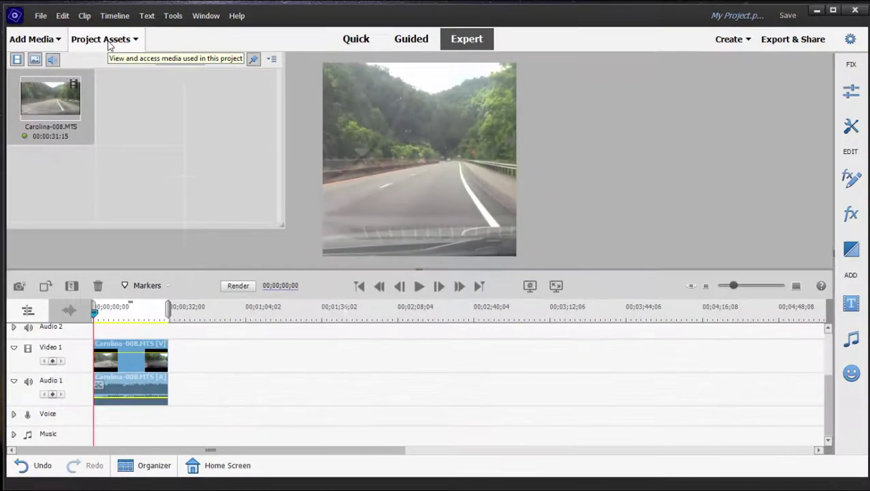
Close Project Assets, review Export & Share Devices resolutions such as 720 x 720, then cancel
{"action": "left_click", "coordinate": [107, 42]}
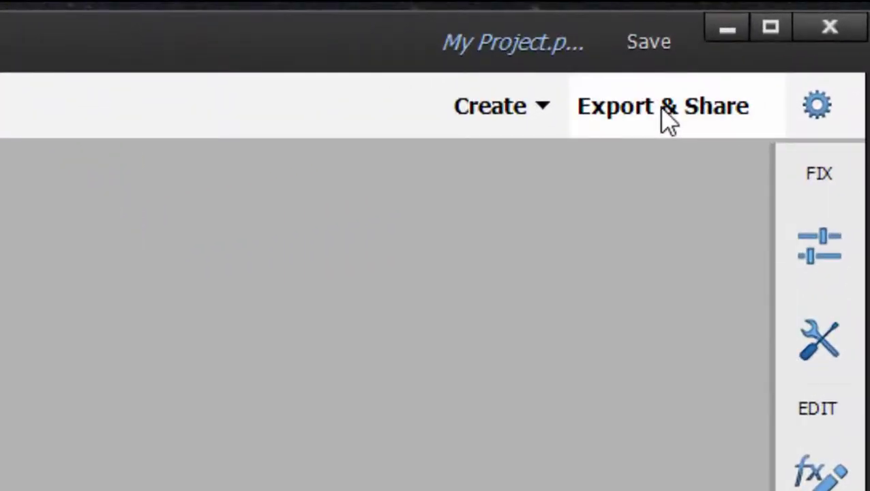
{"action": "left_click", "coordinate": [667, 117]}
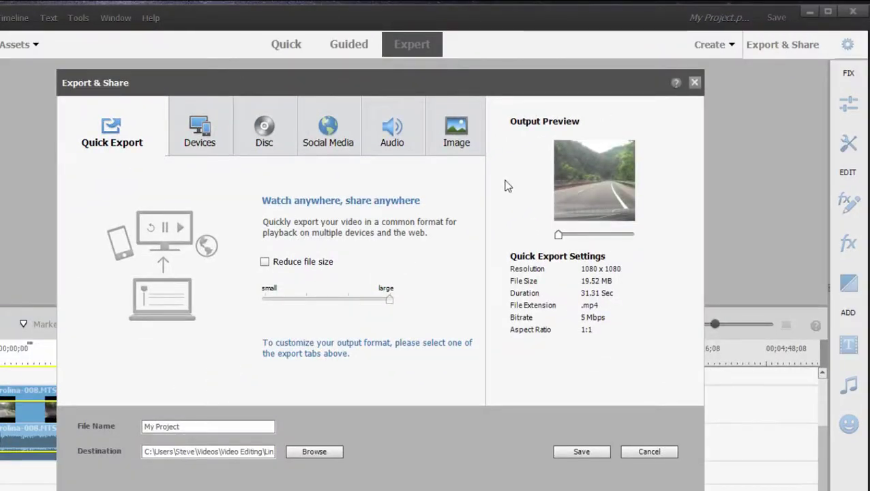
{"action": "left_click", "coordinate": [218, 130]}
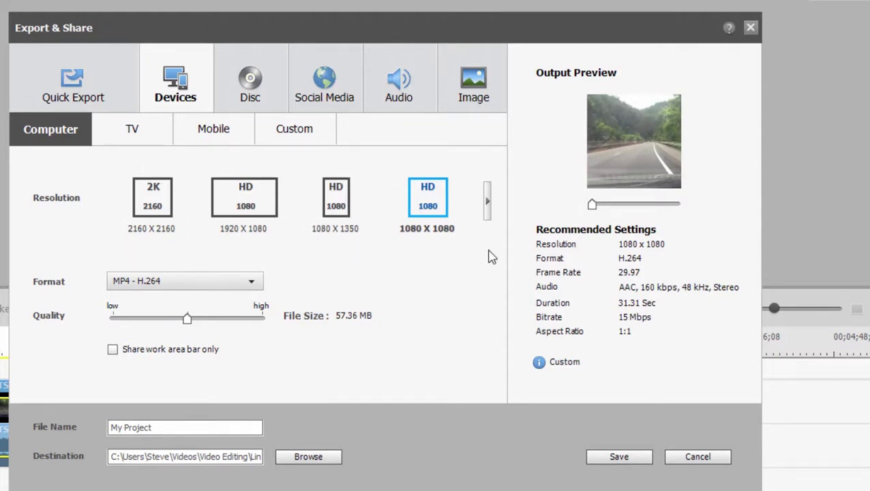
{"action": "left_click", "coordinate": [487, 202]}
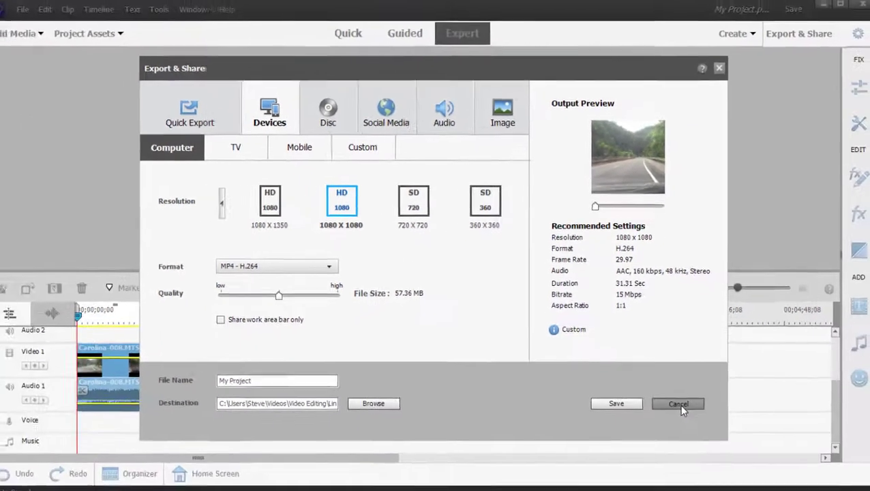
{"action": "left_click", "coordinate": [698, 456]}
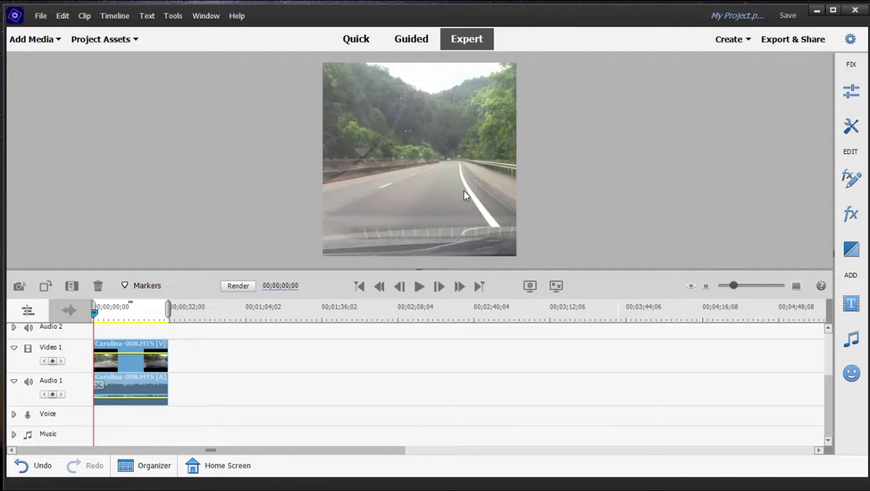
Start another new project without saving the current one, selecting the More presets option
{"action": "left_click", "coordinate": [40, 16]}
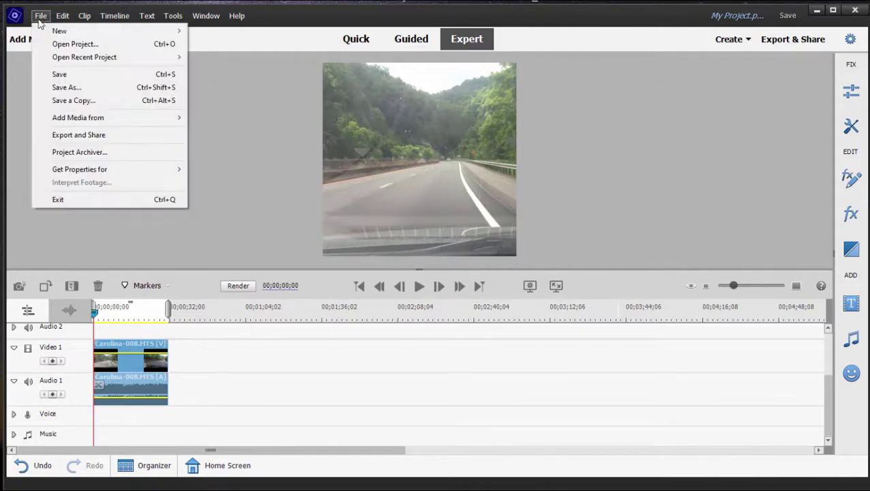
{"action": "mouse_move", "coordinate": [82, 31]}
{"action": "left_click", "coordinate": [255, 30]}
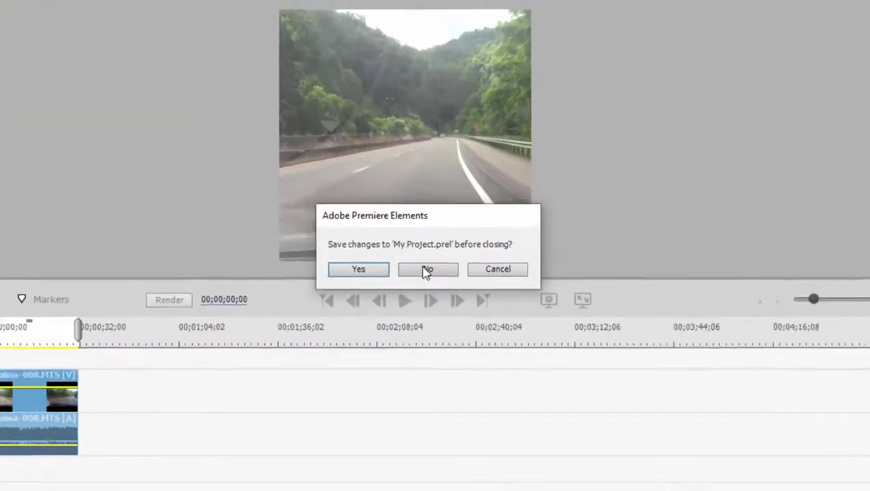
{"action": "left_click", "coordinate": [437, 262]}
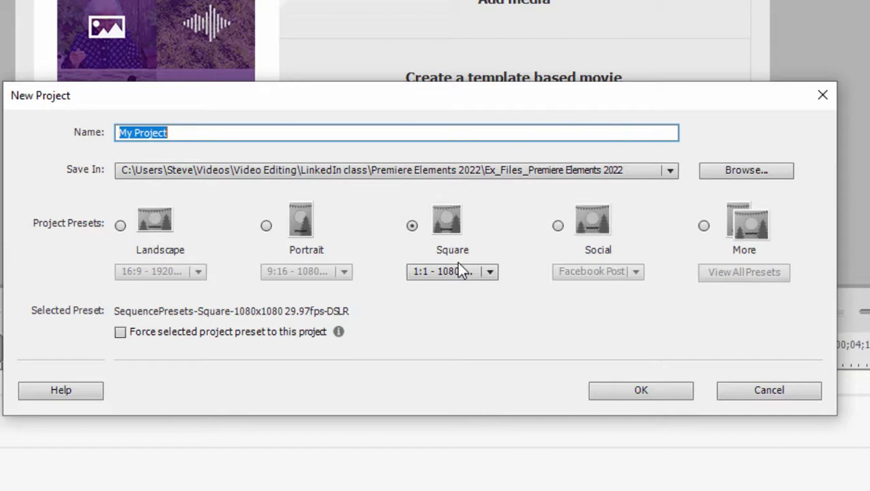
{"action": "left_click", "coordinate": [705, 227]}
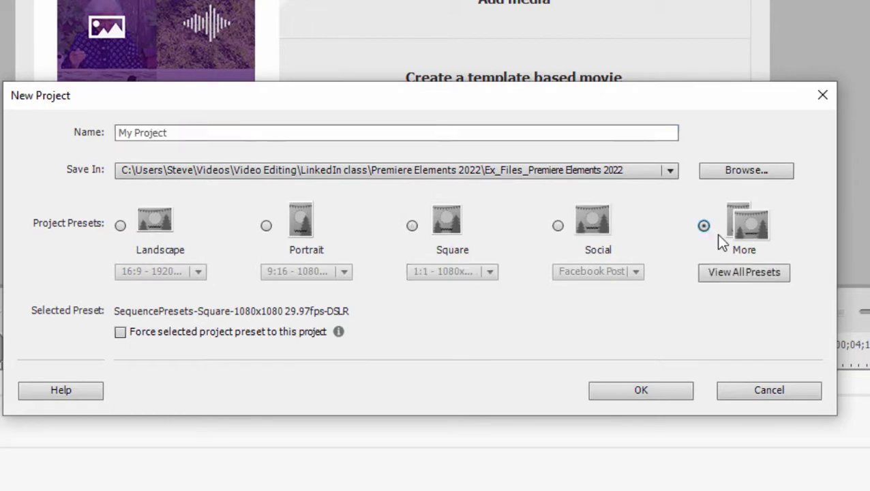
View all presets, expand Portrait, Landscape and Square groups, then list them By Video Standard
{"action": "left_click", "coordinate": [766, 274]}
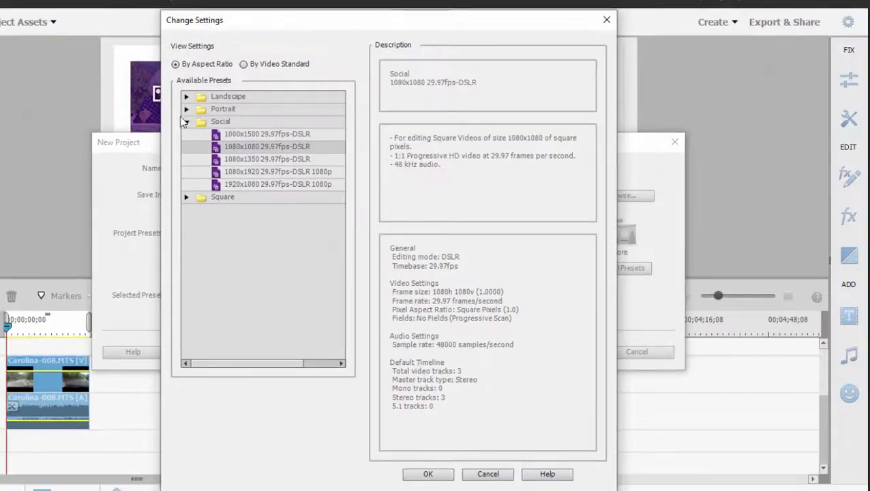
{"action": "left_click", "coordinate": [187, 109]}
{"action": "left_click", "coordinate": [187, 96]}
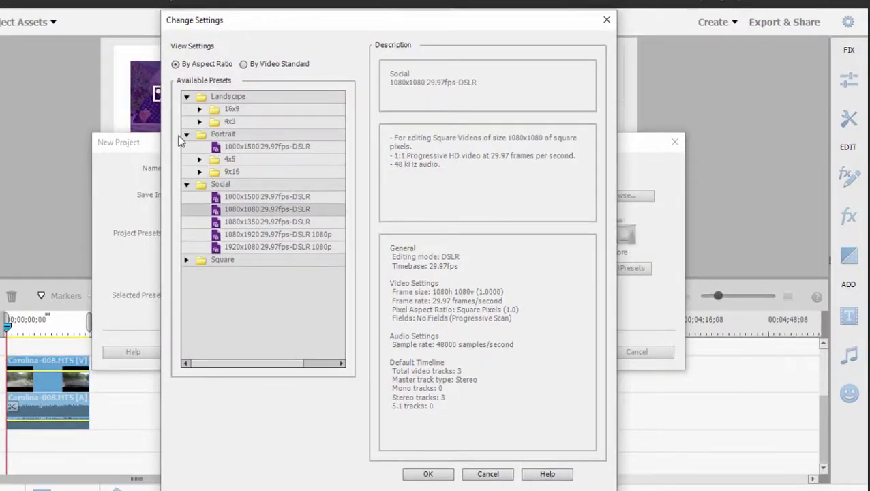
{"action": "left_click", "coordinate": [187, 260]}
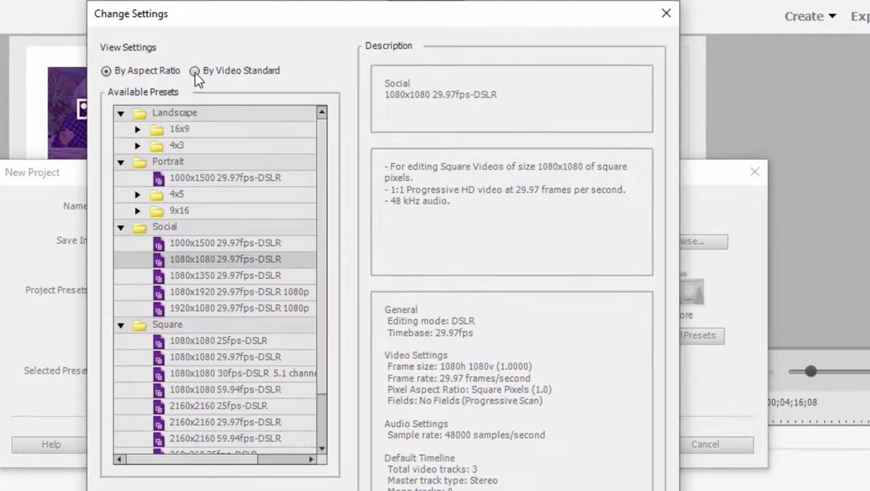
{"action": "left_click", "coordinate": [230, 67]}
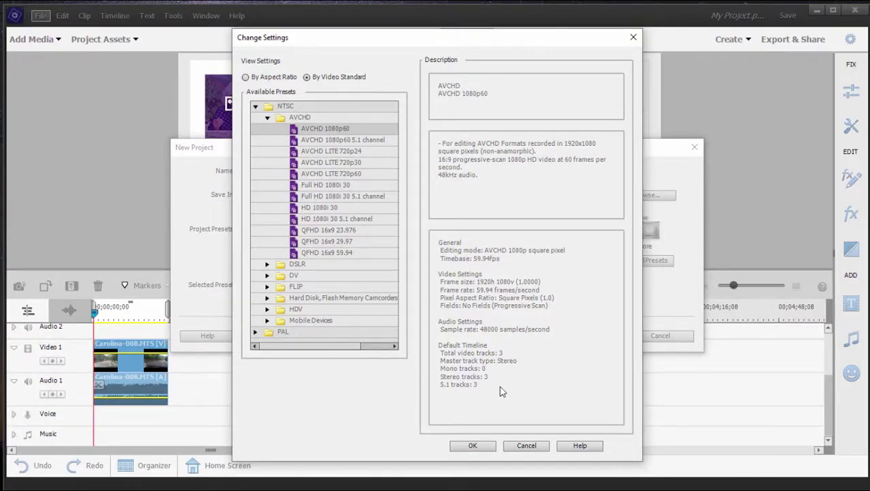
Close Change Settings, choose the Social preset and open its Facebook Post platform list
{"action": "left_click", "coordinate": [527, 446]}
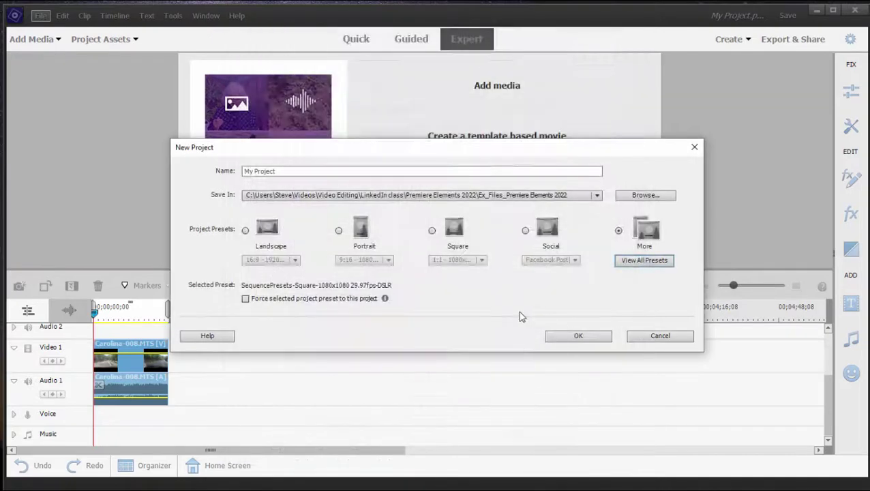
{"action": "left_click", "coordinate": [526, 231]}
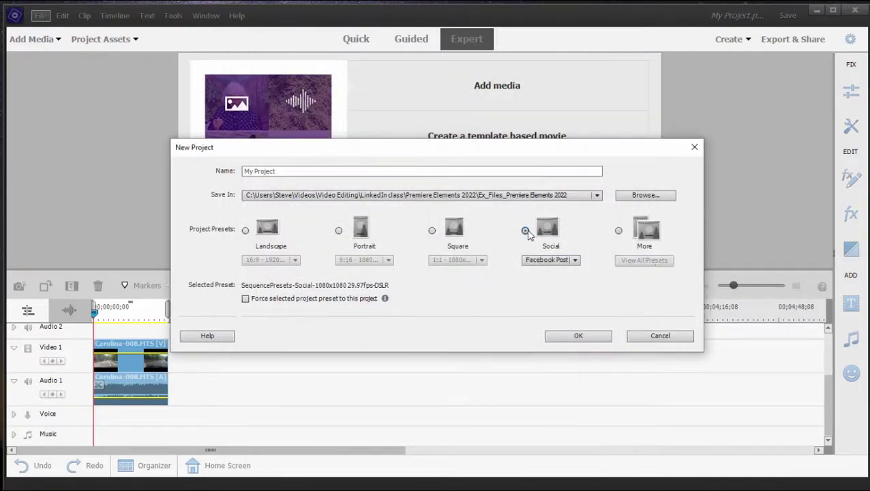
{"action": "left_click", "coordinate": [565, 261]}
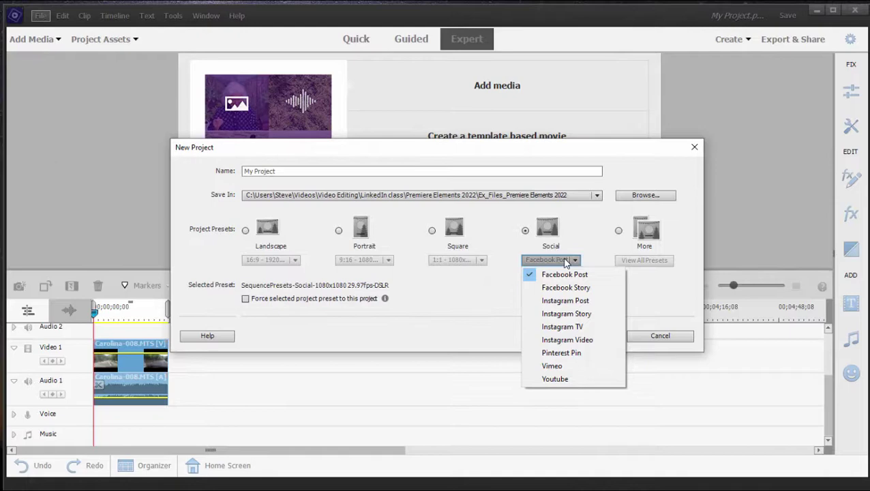